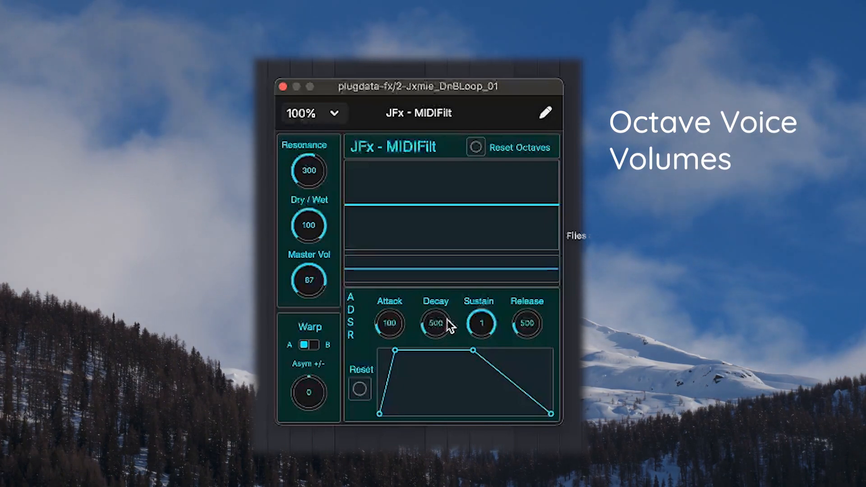
# Draw a two-humped octave voice volume curve in JFx - MIDIFilt and reset the octaves
pyautogui.moveTo(554, 235)
pyautogui.mouseDown()
pyautogui.moveTo(507, 221)
pyautogui.moveTo(537, 240)
pyautogui.moveTo(527, 245)
pyautogui.moveTo(458, 209)
pyautogui.moveTo(426, 254)
pyautogui.moveTo(396, 243)
pyautogui.moveTo(347, 247)
pyautogui.mouseUp()
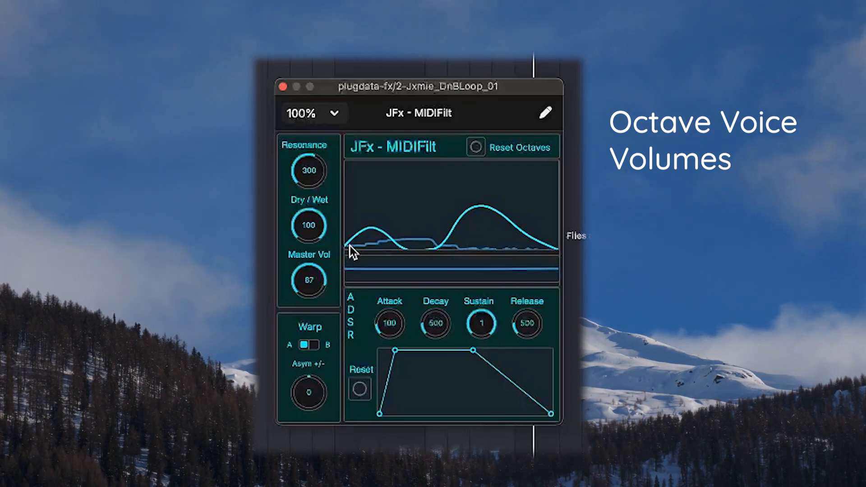
pyautogui.click(475, 148)
# Try the asymmetric warp amount, switch Warp to mode B, and leave the Bend amount at 0
pyautogui.moveTo(310, 385); pyautogui.dragTo(307, 366)
pyautogui.click(314, 344)
pyautogui.doubleClick(309, 389)
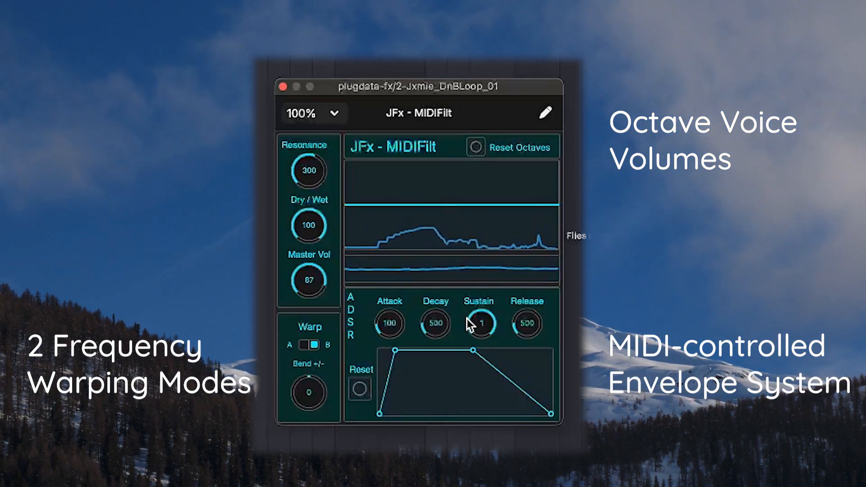
# Try an envelope with Sustain at 0 and Decay at 1014, and reset the ADSR
pyautogui.moveTo(469, 318); pyautogui.dragTo(470, 469)
pyautogui.moveTo(432, 323); pyautogui.dragTo(432, 305)
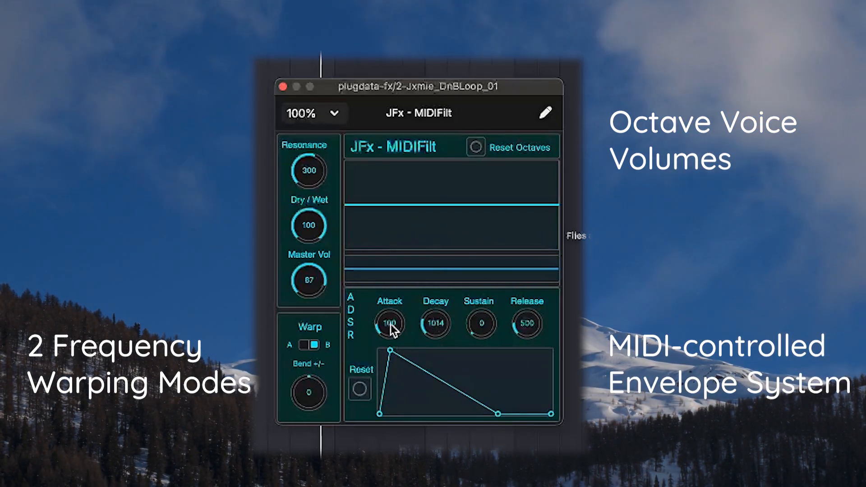
pyautogui.click(360, 389)
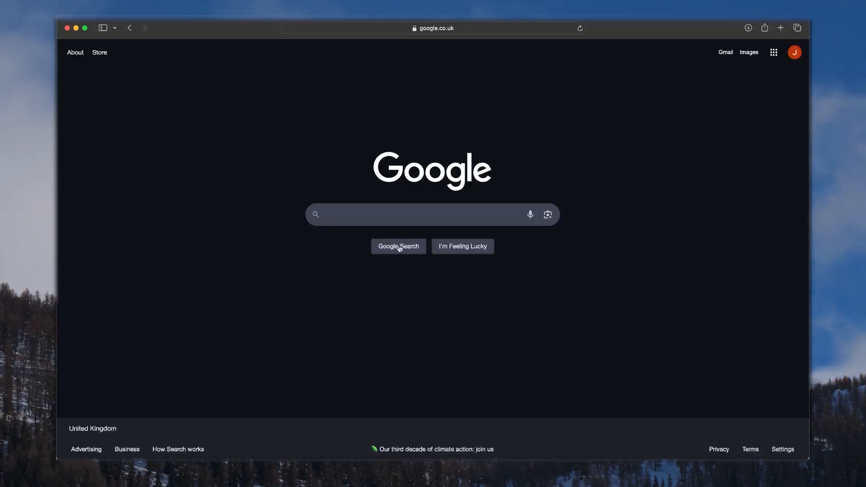
# Switch to Safari and open the plugdata.org website
pyautogui.click(455, 29)
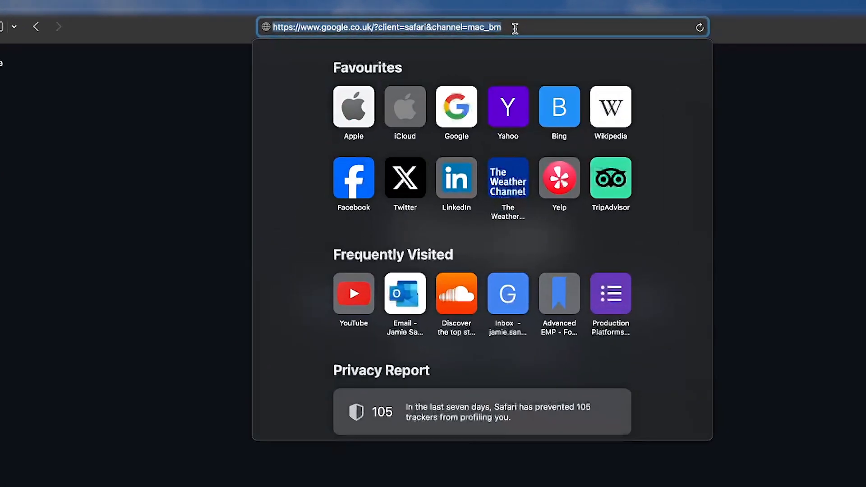
pyautogui.write('plugdata.org')
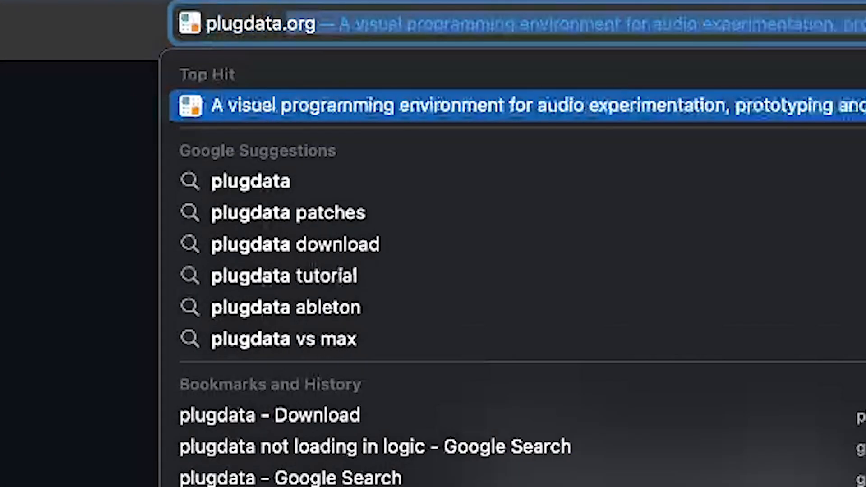
pyautogui.press('Return')
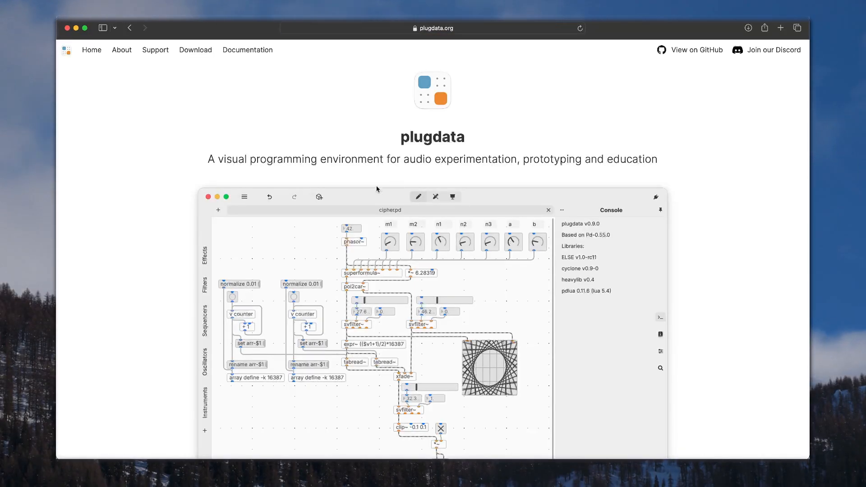
# Open the plugdata download page from the site's home page and look through the available versions
pyautogui.scroll(-10, 376, 189)
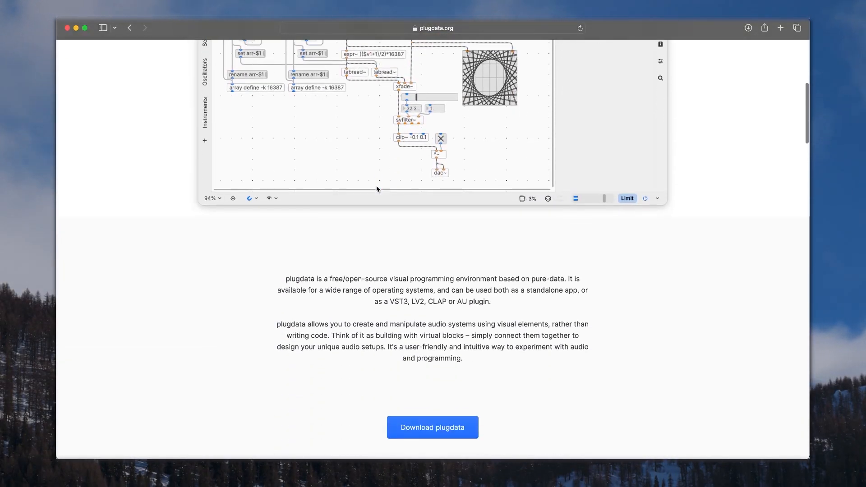
pyautogui.click(432, 315)
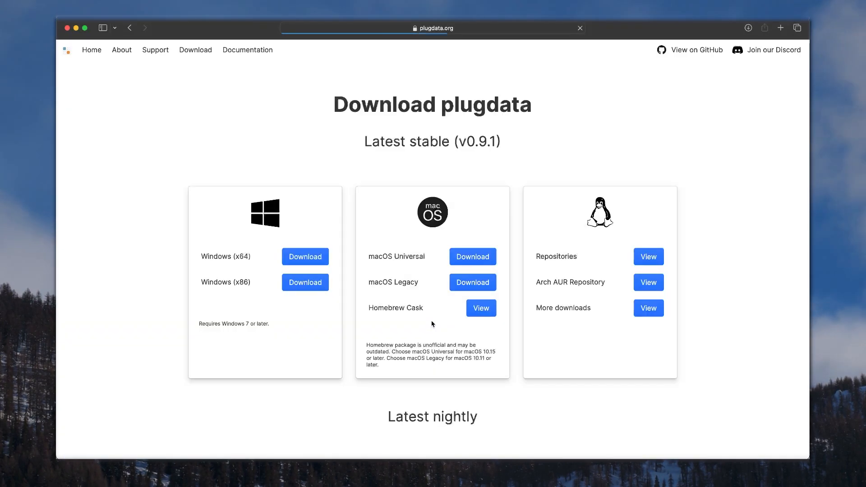
pyautogui.scroll(-2, 422, 341)
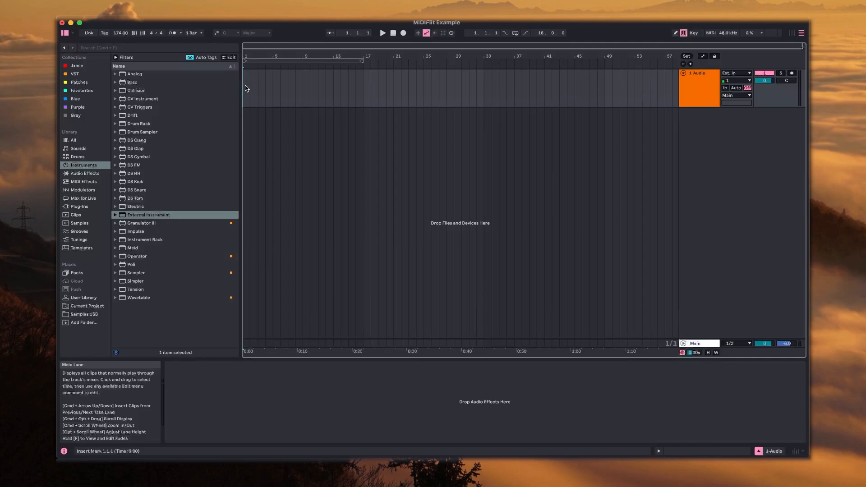
# In Ableton Live, place Jxmie_DnBLoop_01.wav from Samples USB at the start of the audio track and extend the clip to bar 17
pyautogui.click(84, 313)
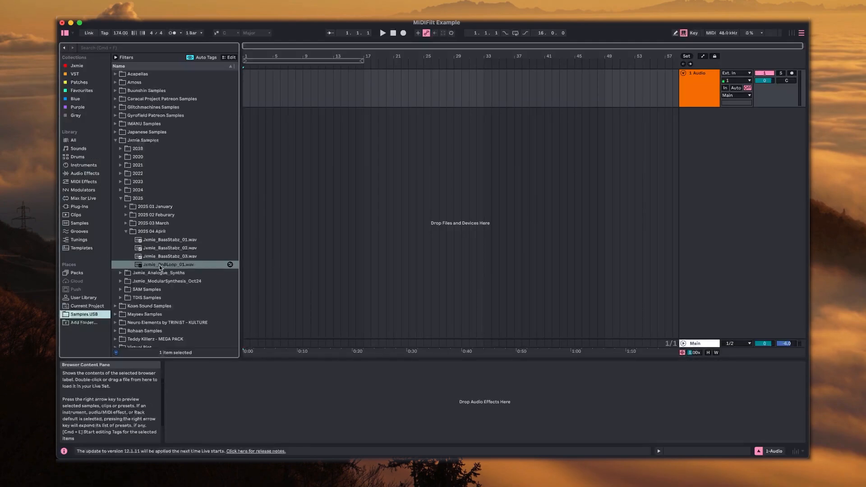
pyautogui.moveTo(159, 267); pyautogui.dragTo(247, 90)
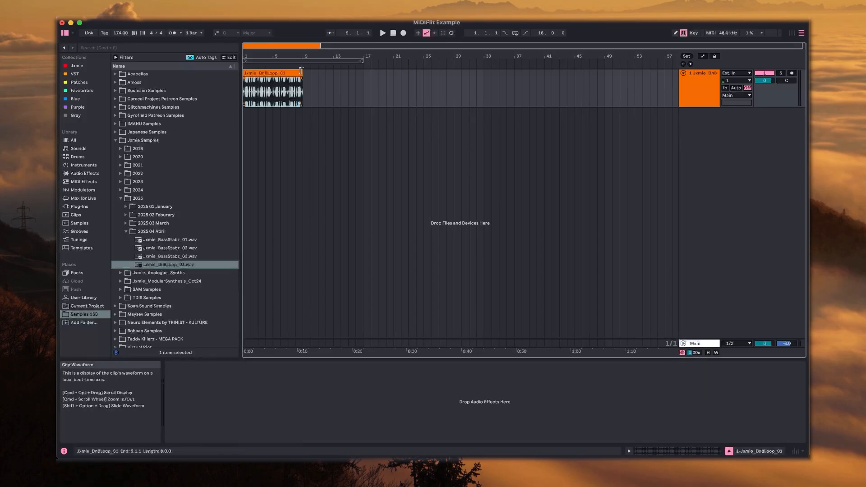
pyautogui.moveTo(302, 74); pyautogui.dragTo(357, 75)
pyautogui.click(695, 97)
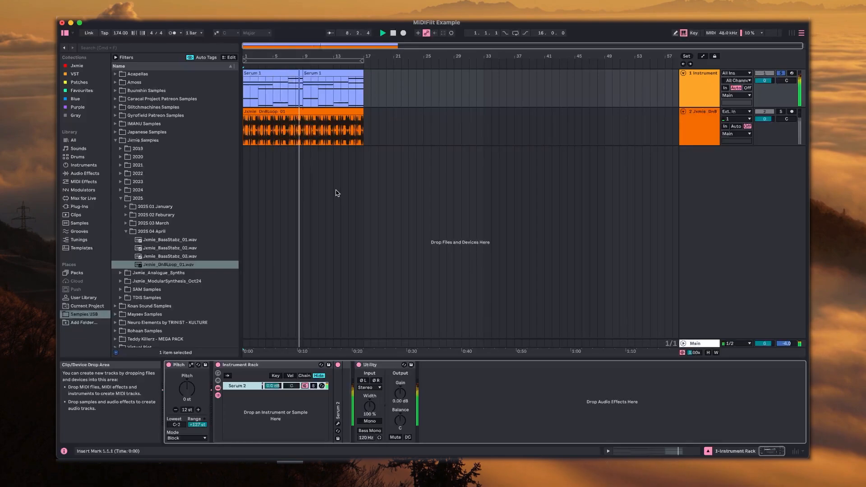
# Stop playback and delete the Instrument Rack containing Serum 2 from the MIDI track
pyautogui.press('space')
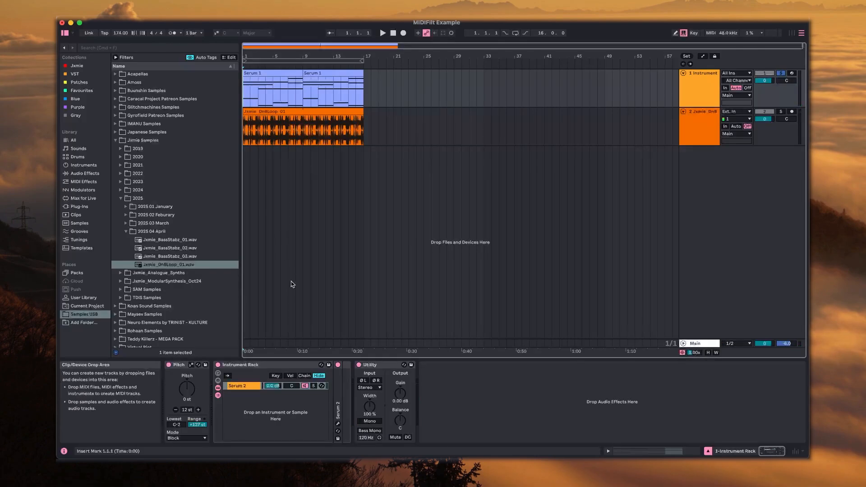
pyautogui.click(240, 387)
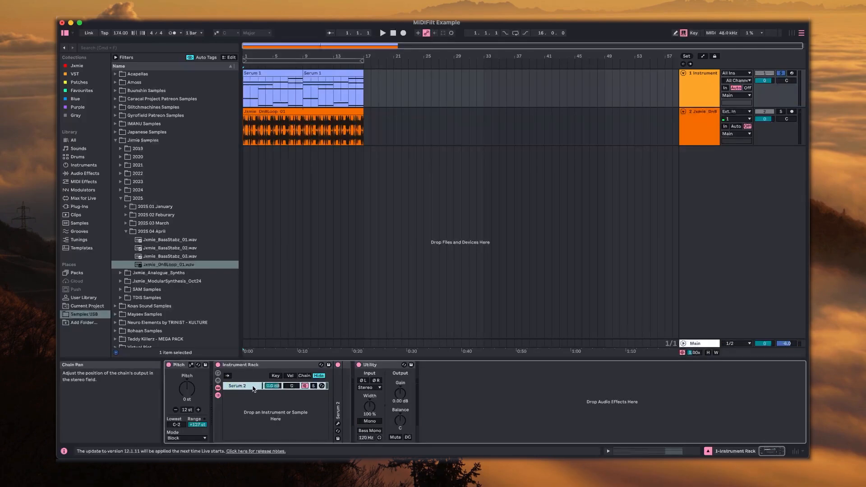
pyautogui.click(248, 365)
pyautogui.press('Delete')
# Add the External Instrument device to the MIDI track between Pitch and Utility
pyautogui.click(83, 181)
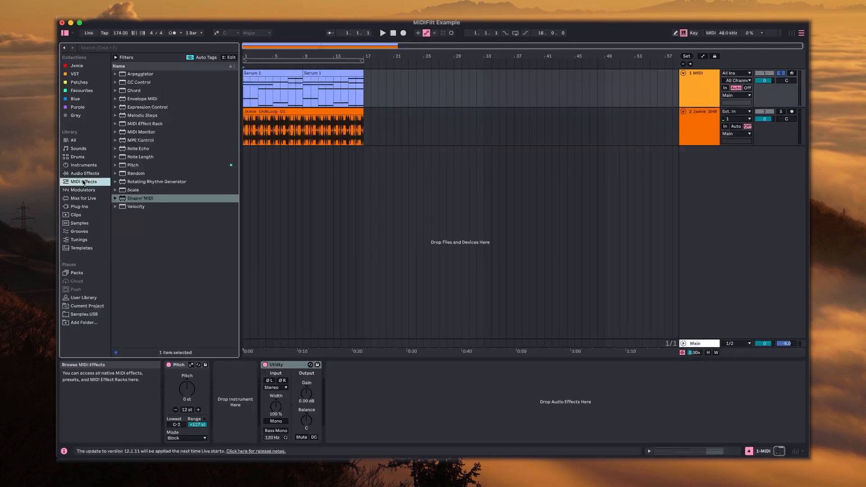
pyautogui.click(81, 165)
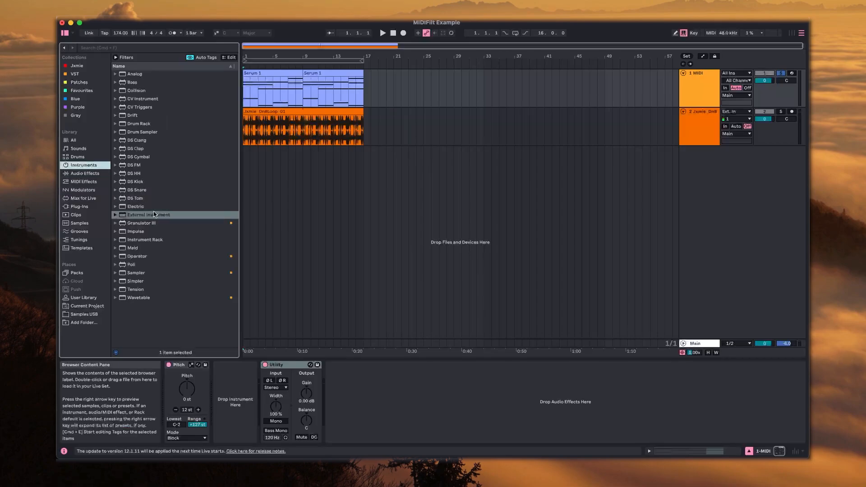
pyautogui.moveTo(146, 215); pyautogui.dragTo(238, 408)
# Find plugdata-fx among the plug-ins and add it to the drum loop audio track
pyautogui.click(689, 120)
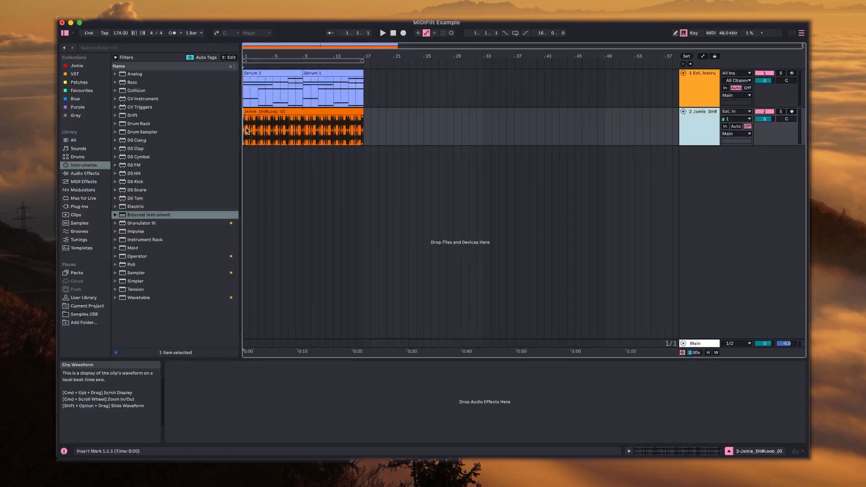
pyautogui.moveTo(246, 131); pyautogui.dragTo(343, 131)
pyautogui.click(362, 132)
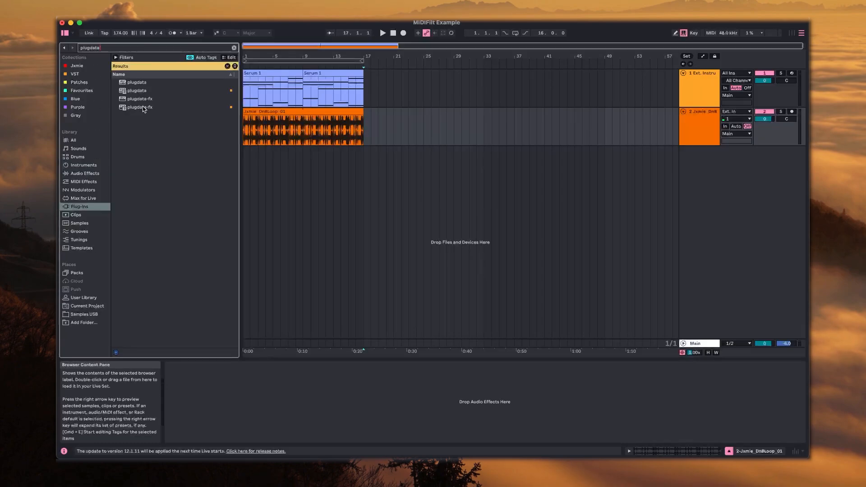
pyautogui.click(143, 108)
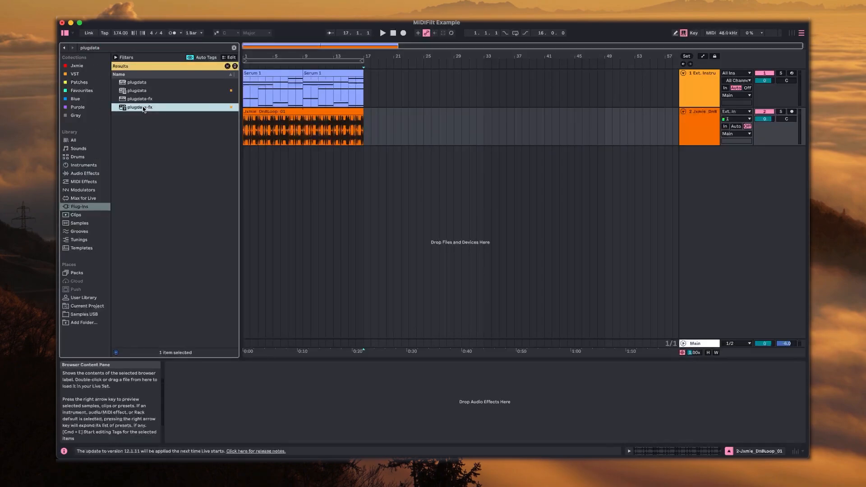
pyautogui.moveTo(214, 108); pyautogui.dragTo(365, 131)
# Open the patch JFx - MIDIFilt.pd in plugdata with its autosave restored, and close the plugin window
pyautogui.moveTo(371, 146); pyautogui.dragTo(316, 92)
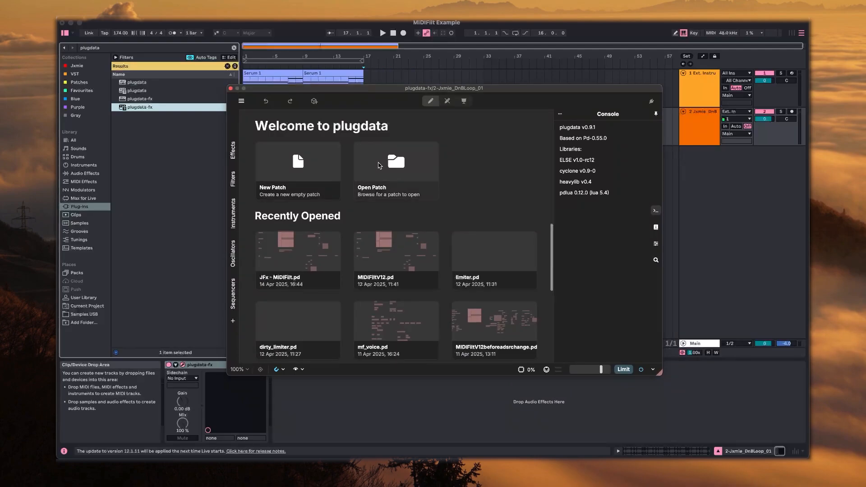
pyautogui.click(378, 165)
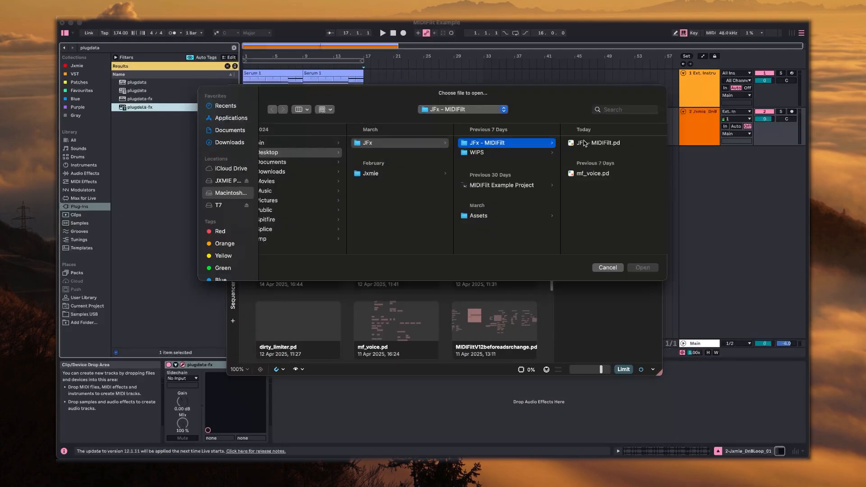
pyautogui.click(584, 143)
pyautogui.click(642, 267)
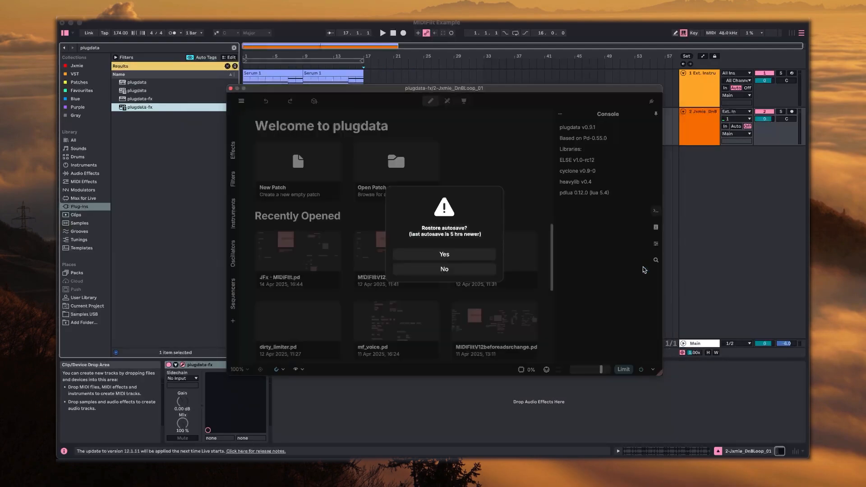
pyautogui.click(449, 257)
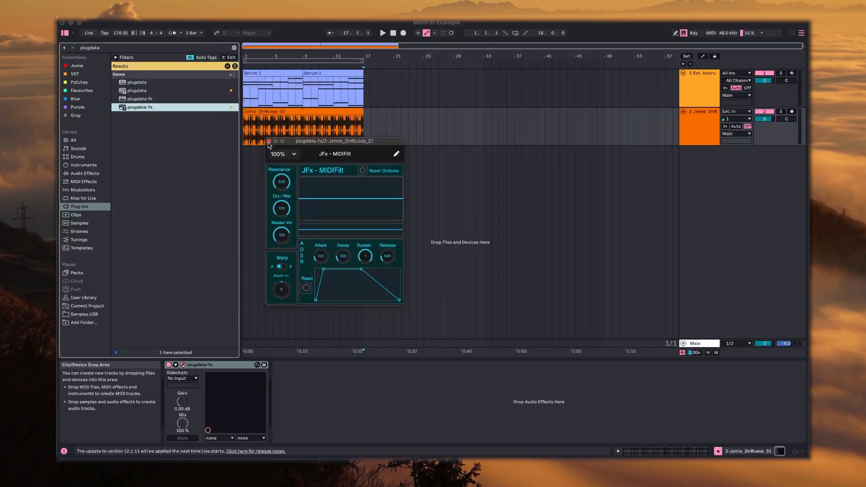
pyautogui.click(269, 142)
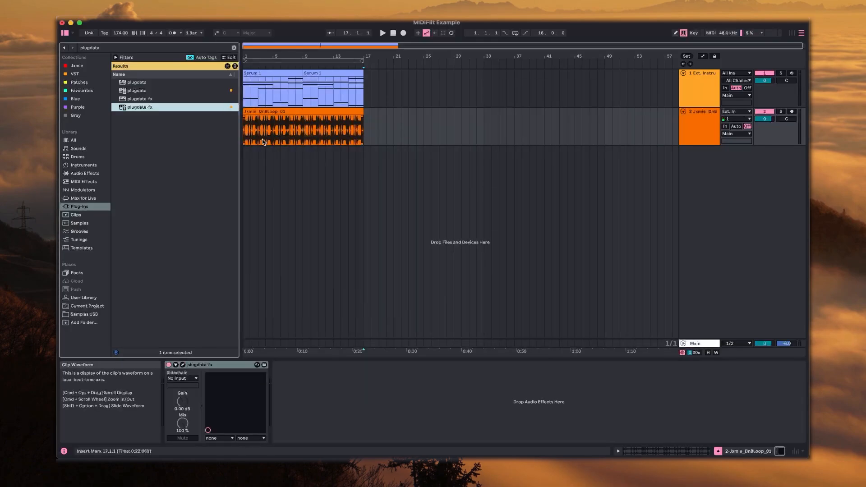
# Set the External Instrument's MIDI destination to the 2-Jxmie_DnBLoop_01 track and audition the loop from the start
pyautogui.click(245, 130)
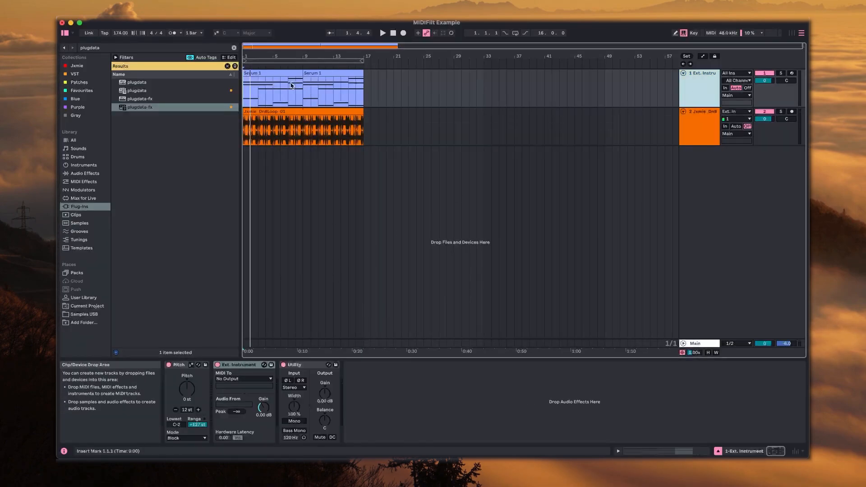
pyautogui.click(246, 92)
pyautogui.click(224, 376)
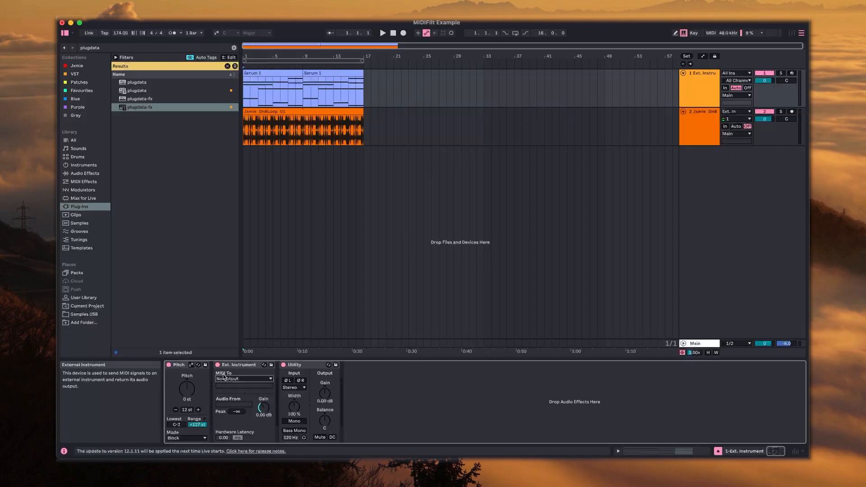
pyautogui.click(241, 379)
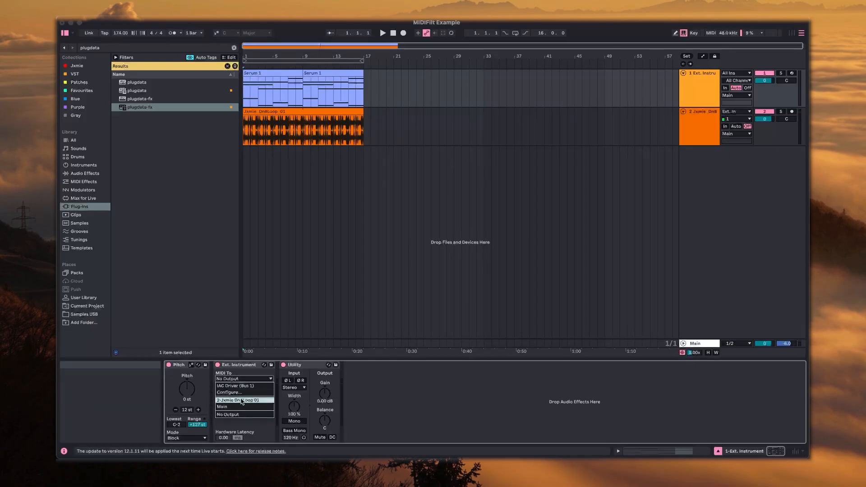
pyautogui.click(242, 400)
pyautogui.click(245, 128)
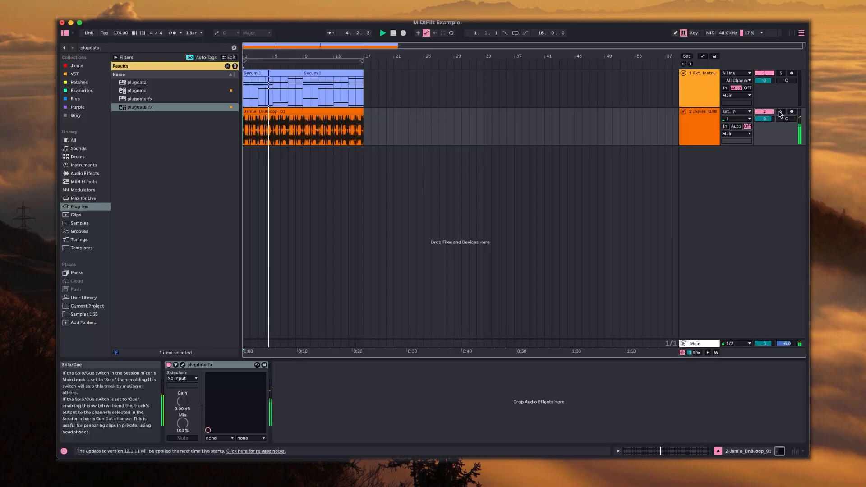
pyautogui.press('space')
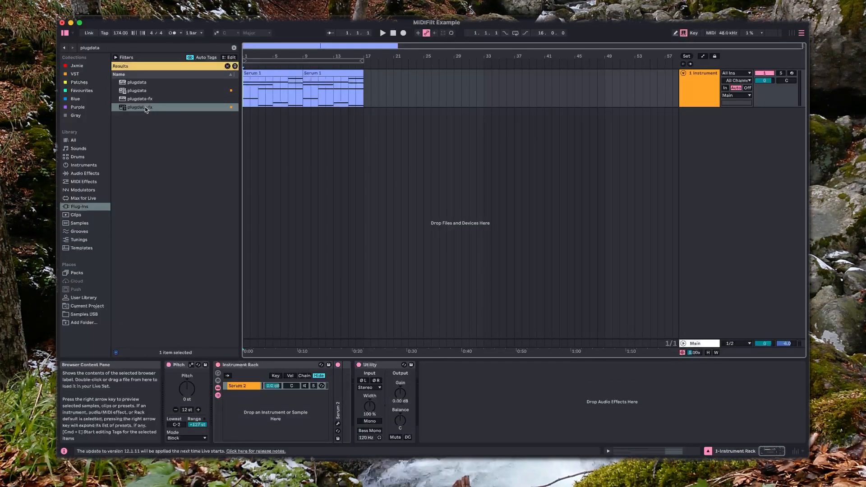
# Create a new empty chain below Serum 2 in the Instrument Rack
pyautogui.click(255, 421)
pyautogui.click(245, 386)
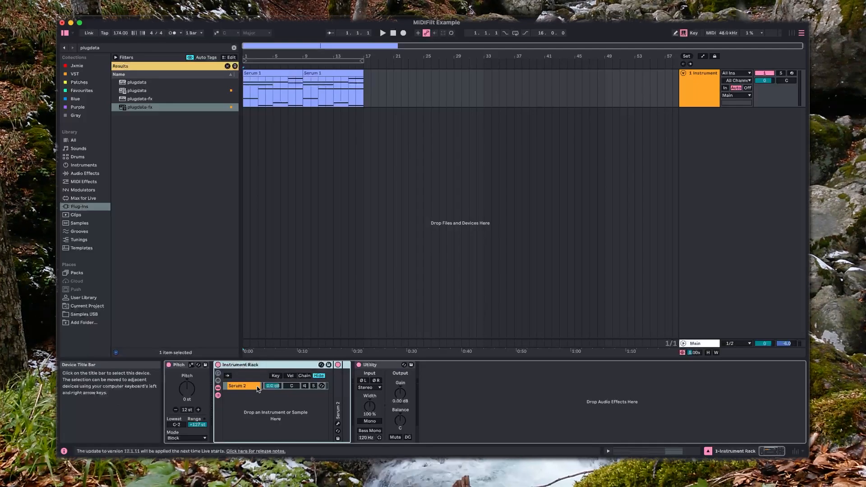
pyautogui.rightClick(246, 406)
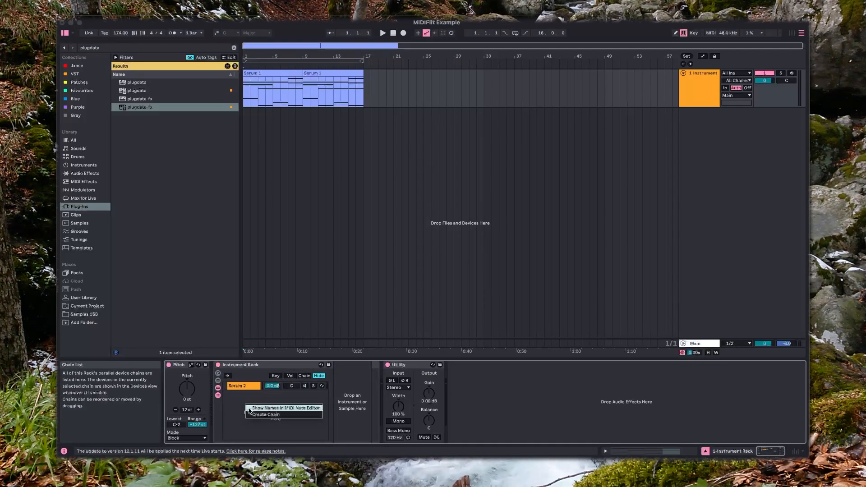
pyautogui.click(263, 414)
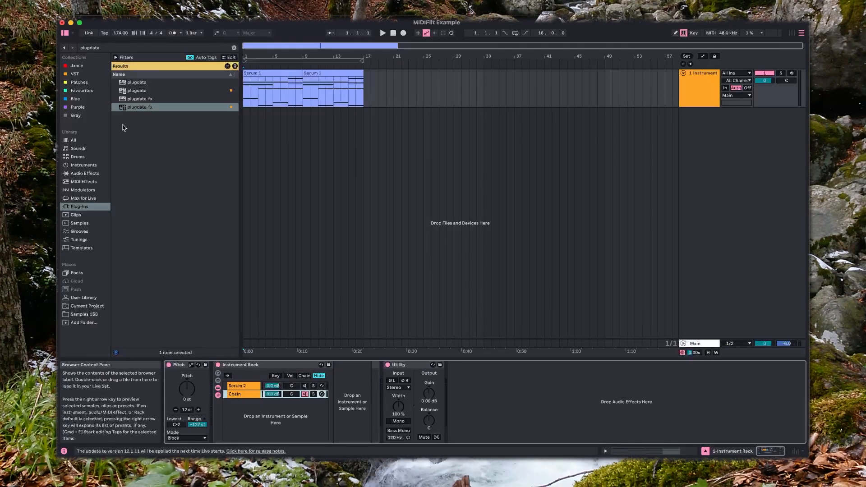
# Add External Instrument to the rack's new chain and load plugdata-fx on the same track
pyautogui.click(86, 165)
pyautogui.click(234, 48)
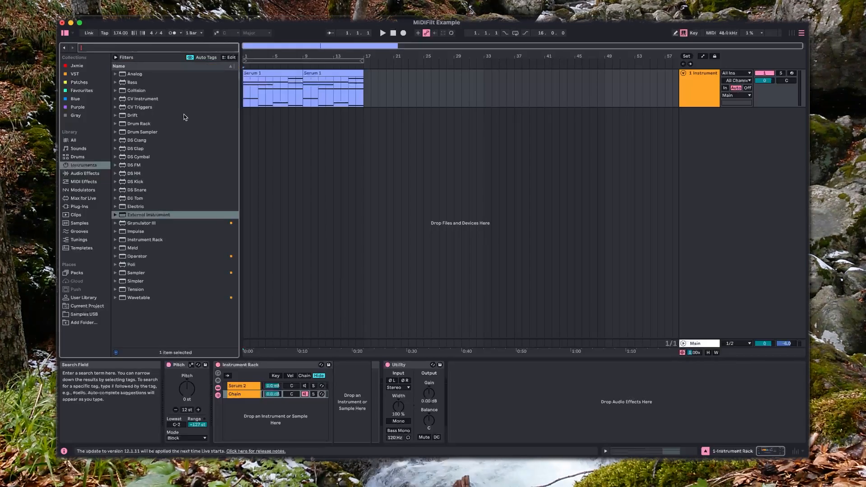
pyautogui.click(143, 215)
pyautogui.moveTo(324, 395); pyautogui.dragTo(324, 395)
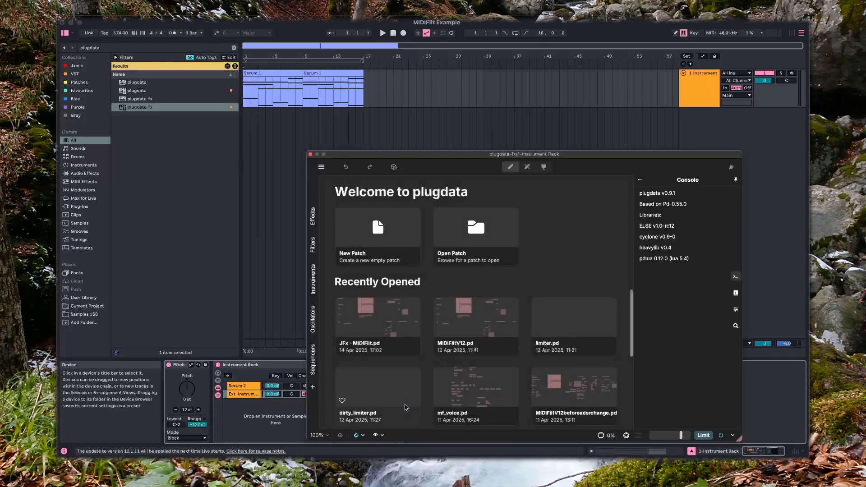
# Open the patch JFx - MIDIFilt.pd from the JFx - MIDIFilt folder in plugdata-fx
pyautogui.click(472, 238)
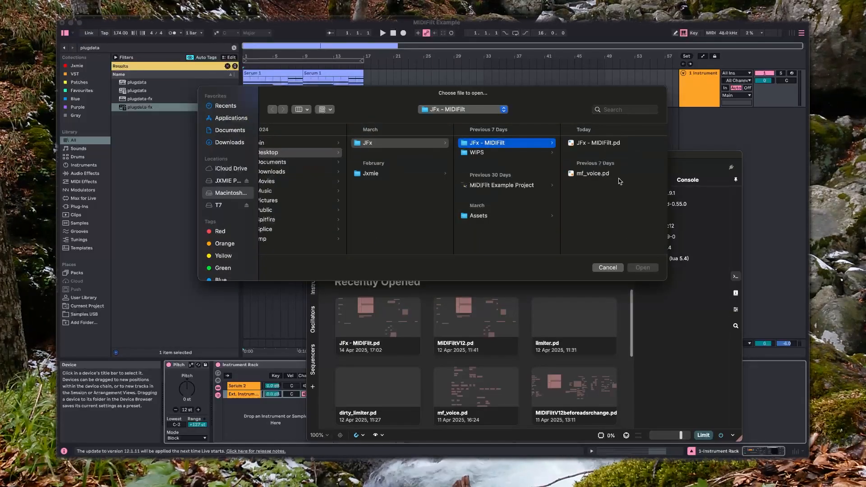
pyautogui.click(608, 143)
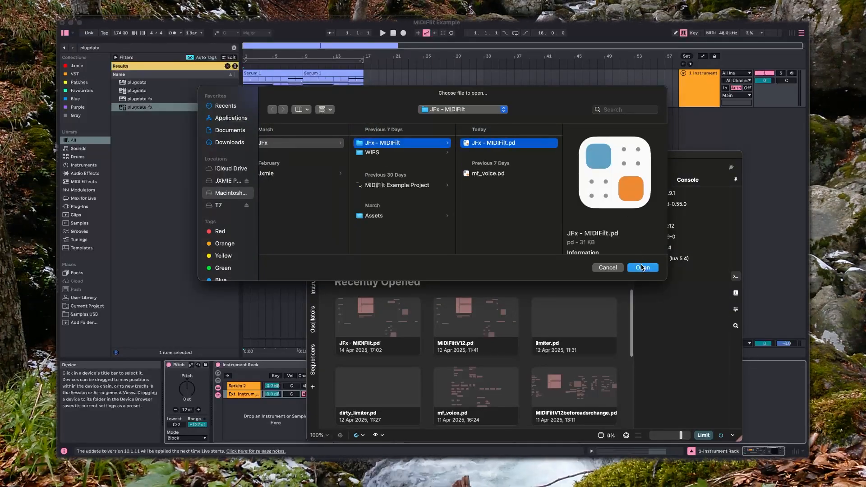
pyautogui.click(642, 267)
pyautogui.click(523, 321)
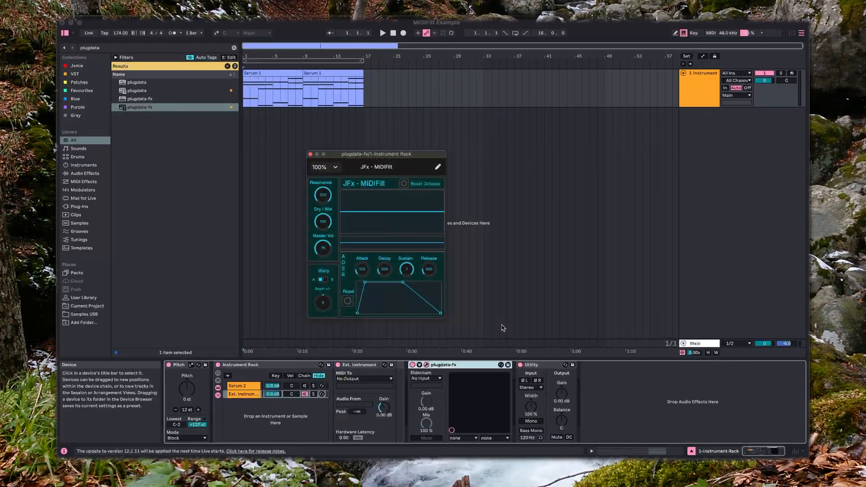
# Route the External Instrument's MIDI to plugdata-fx on 1-Instrument Rack, and activate the Serum 2 chain to audition the clip
pyautogui.click(369, 380)
pyautogui.click(366, 402)
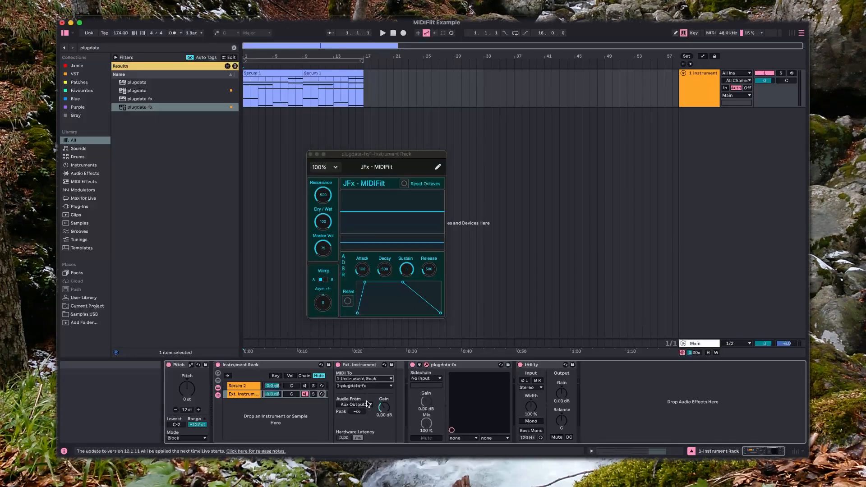
pyautogui.click(305, 387)
pyautogui.press('space')
pyautogui.click(250, 394)
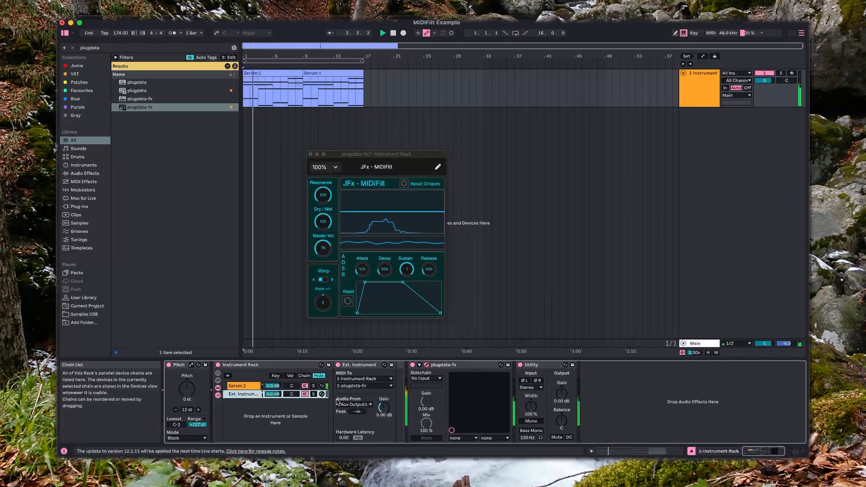
pyautogui.click(325, 223)
pyautogui.click(306, 386)
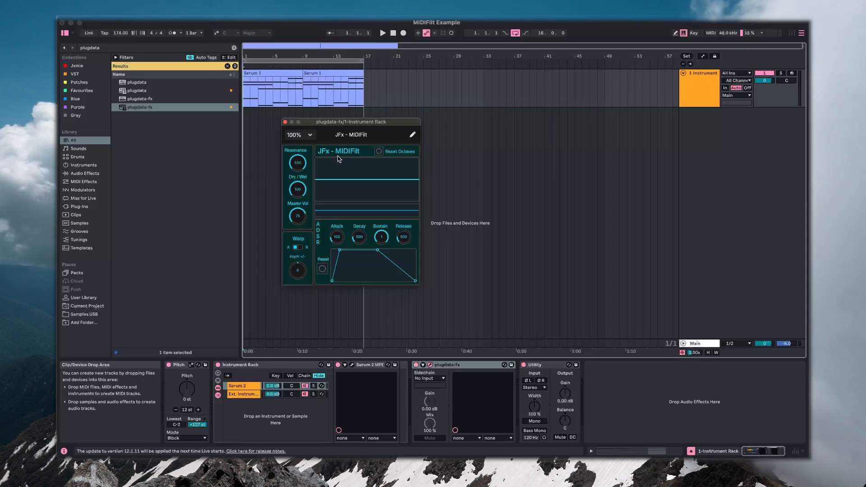
# Audition the filtered Serum clip from the start while trying out the Resonance control
pyautogui.click(246, 100)
pyautogui.press('space')
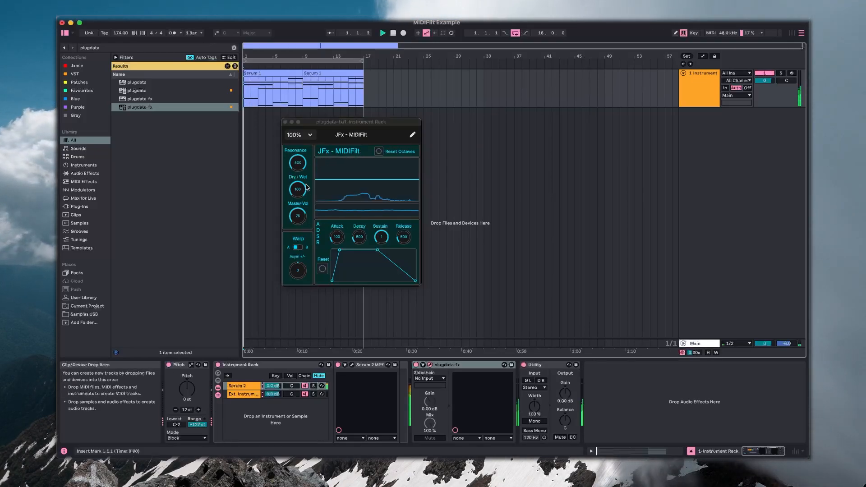
pyautogui.moveTo(299, 162); pyautogui.dragTo(306, 129)
pyautogui.press('space')
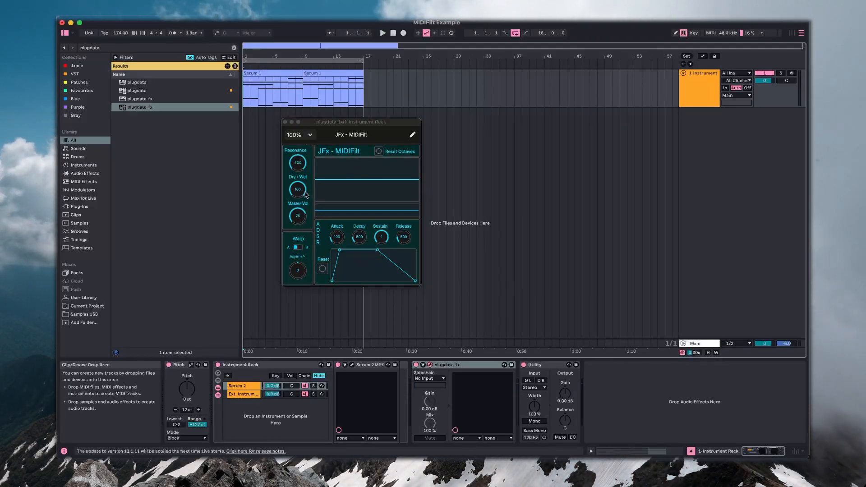
pyautogui.press('space')
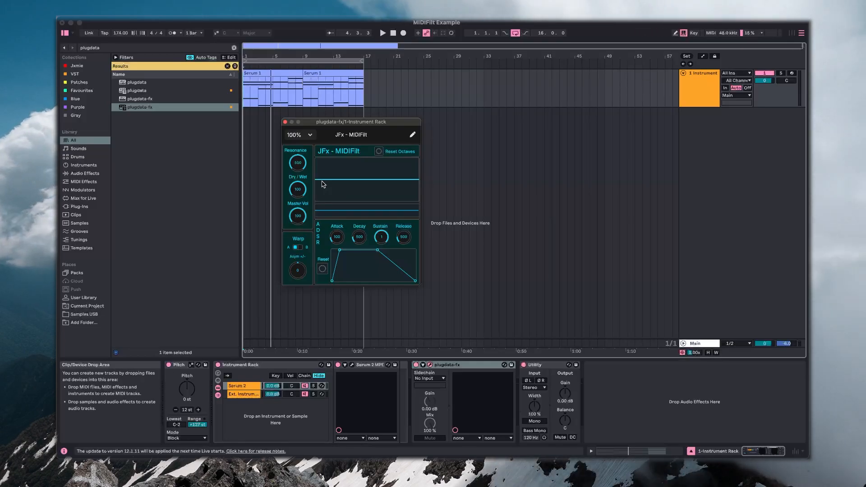
# During playback, lower the filter envelope's Attack to 115 and its Sustain to 0, and raise the Attack again
pyautogui.press('space')
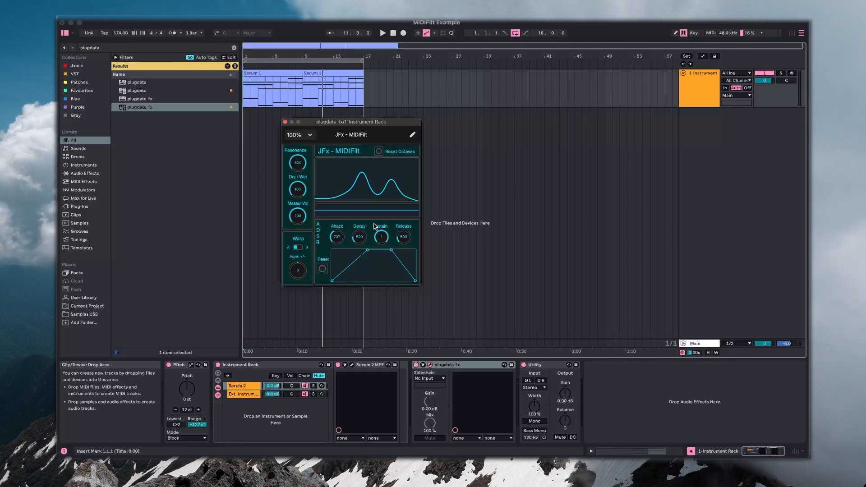
pyautogui.press('space')
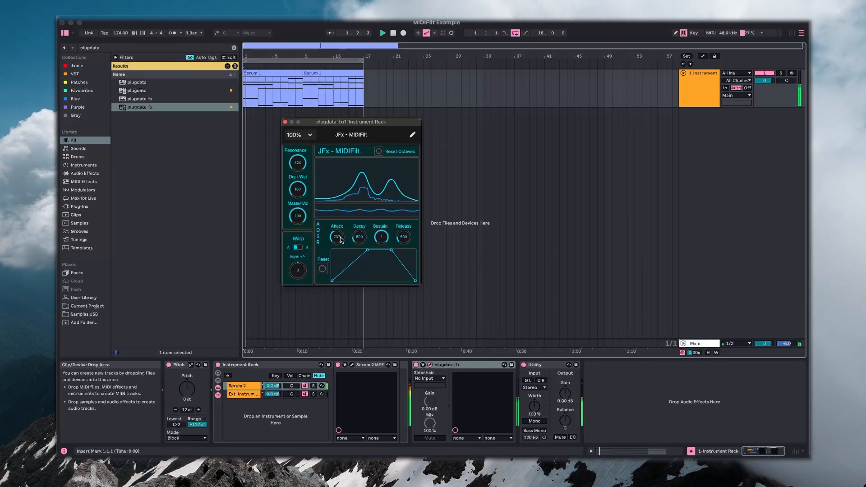
pyautogui.moveTo(339, 238); pyautogui.dragTo(339, 229)
pyautogui.moveTo(339, 230); pyautogui.dragTo(340, 273)
pyautogui.moveTo(381, 239); pyautogui.dragTo(383, 396)
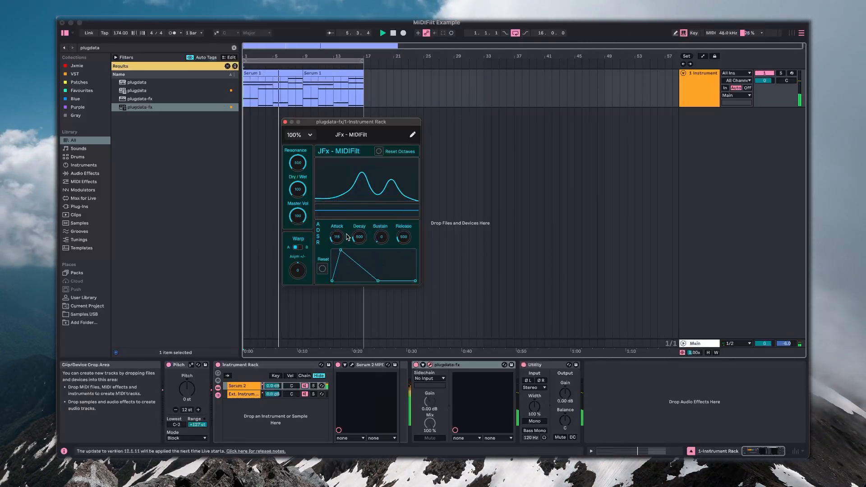
pyautogui.moveTo(337, 237); pyautogui.dragTo(350, 188)
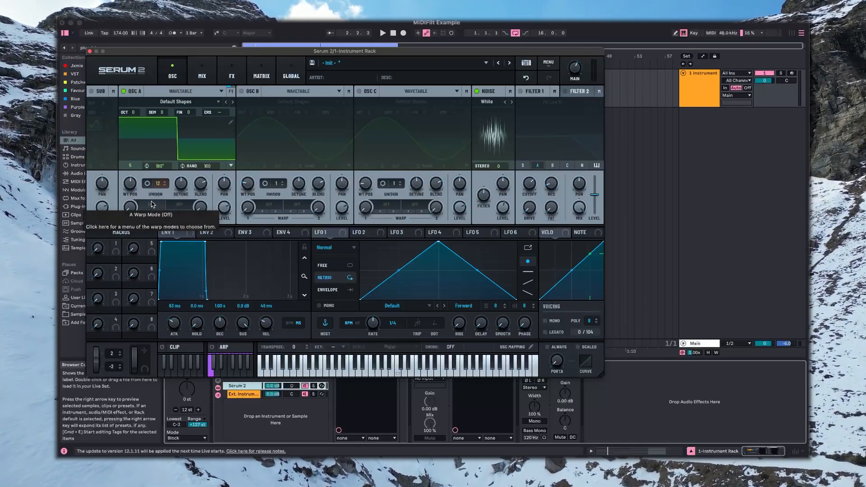
# Try the Asym +/- and Bend +/- warp modes on Serum 2's oscillator A, varying the warp amount in each
pyautogui.click(152, 204)
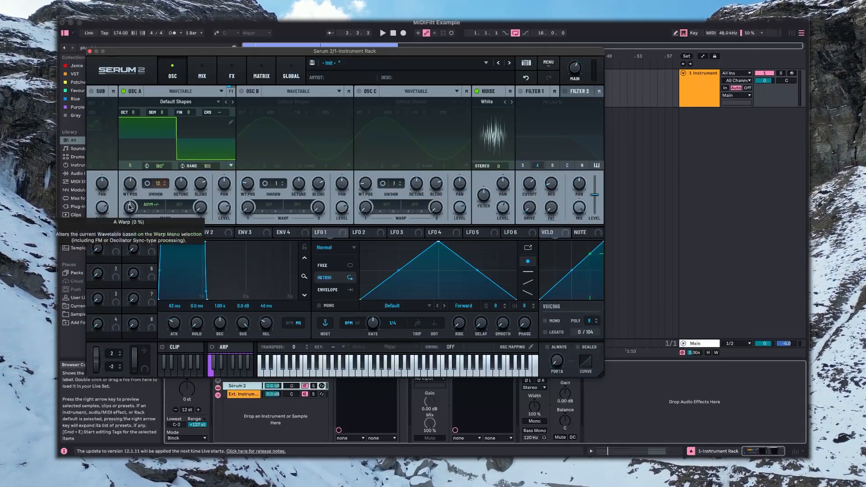
pyautogui.moveTo(129, 207); pyautogui.dragTo(136, 200)
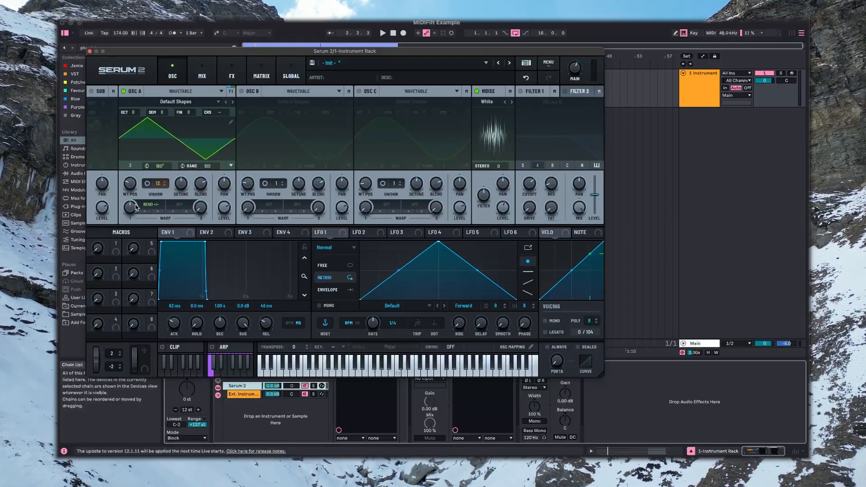
pyautogui.moveTo(132, 207)
pyautogui.mouseDown()
pyautogui.moveTo(139, 244)
pyautogui.moveTo(155, 160)
pyautogui.moveTo(144, 206)
pyautogui.mouseUp()
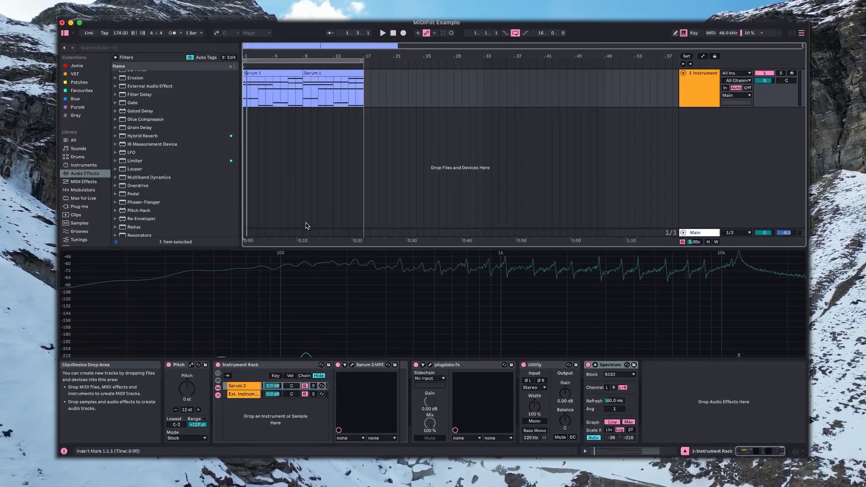
# Show the plugdata-fx window and audition its Asym +/- and Bend +/- warps by varying their amounts during playback
pyautogui.click(430, 365)
pyautogui.press('space')
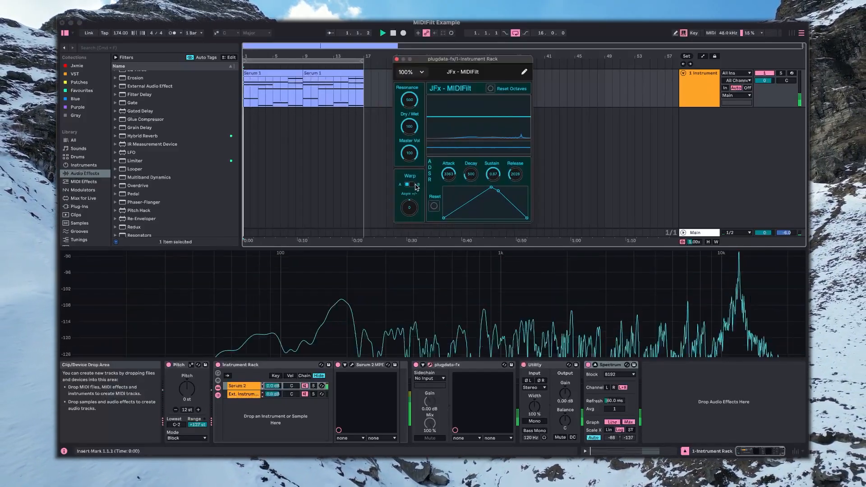
pyautogui.moveTo(410, 212); pyautogui.dragTo(427, 167)
pyautogui.click(412, 185)
pyautogui.moveTo(407, 199); pyautogui.dragTo(415, 264)
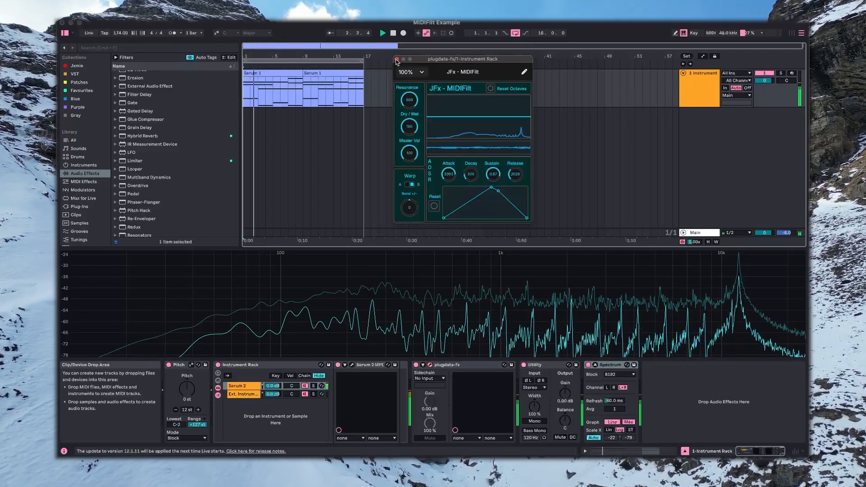
pyautogui.press('space')
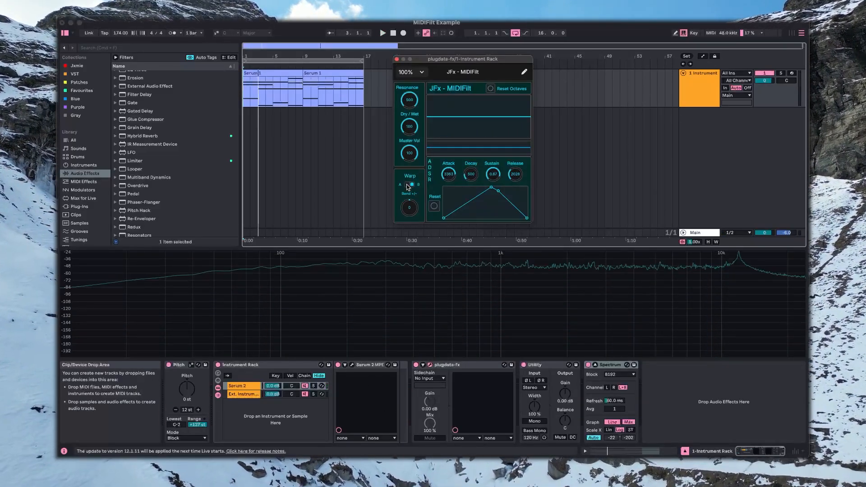
# During playback, vary the Asym +/- warp from -0.39 upward, switch to warp B, and set Bend +/- to -0.74
pyautogui.press('space')
pyautogui.moveTo(409, 207); pyautogui.dragTo(411, 215)
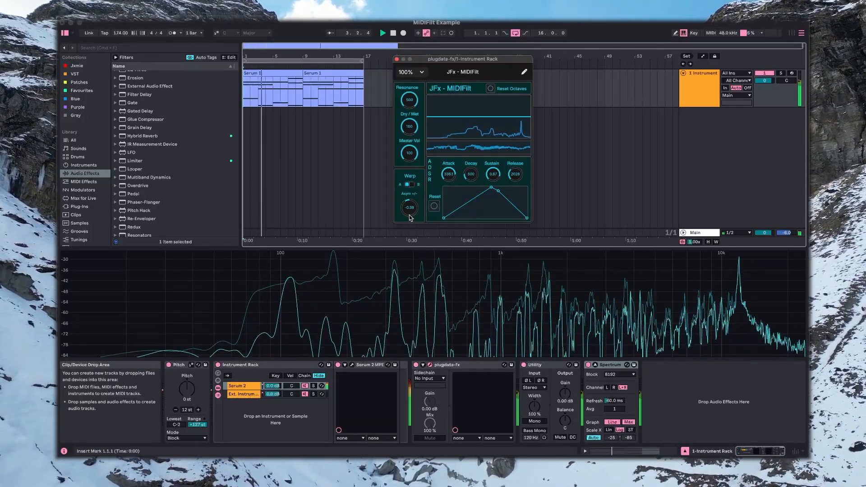
pyautogui.moveTo(410, 218); pyautogui.dragTo(410, 182)
pyautogui.click(411, 185)
pyautogui.press('space')
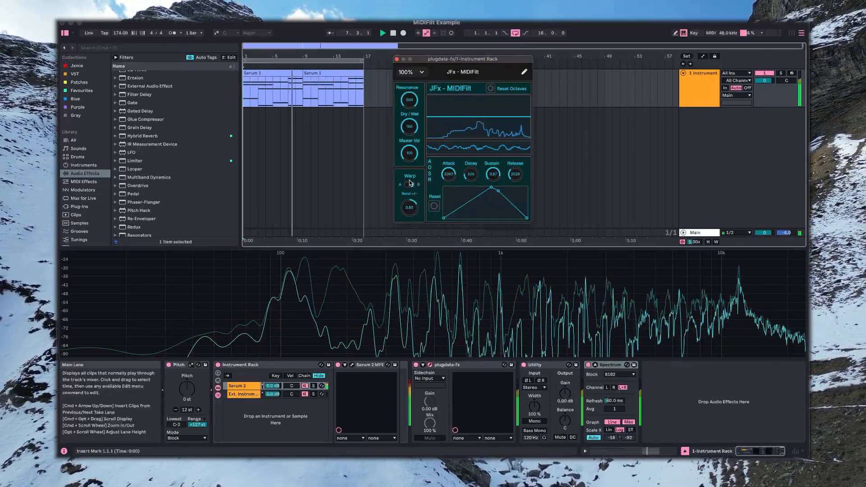
pyautogui.moveTo(407, 203); pyautogui.dragTo(410, 227)
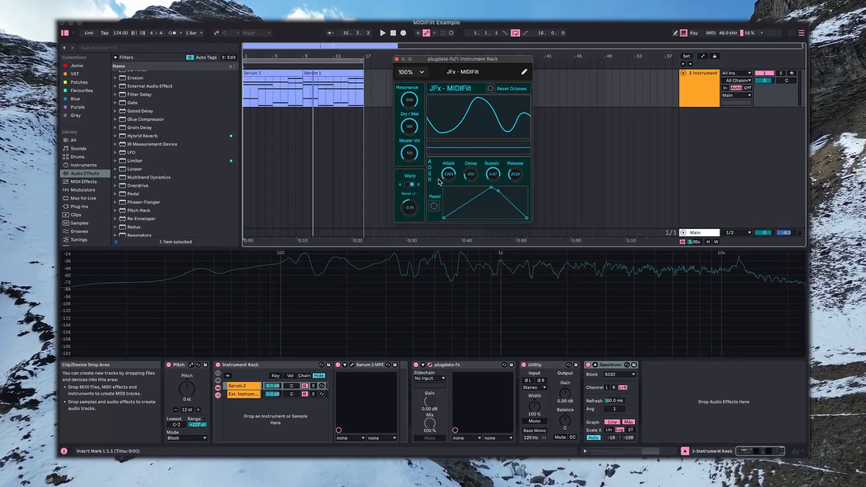
# Reset the octaves in the JFx - MIDIFilt patch
pyautogui.click(491, 89)
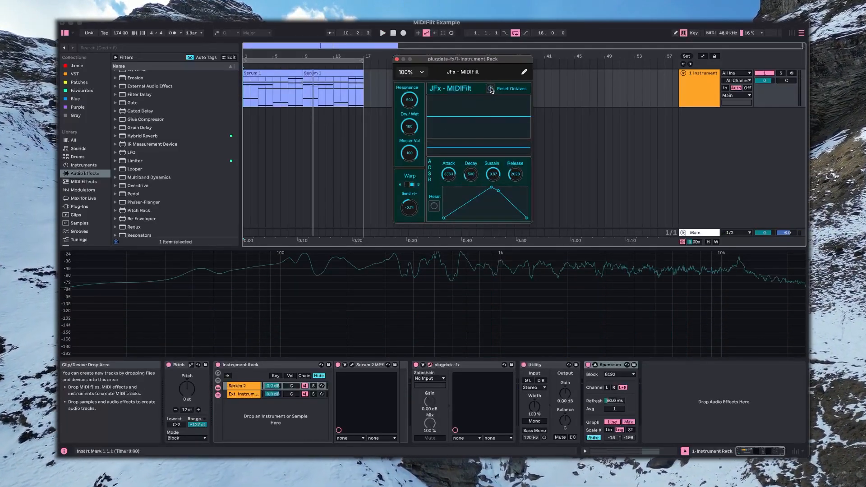